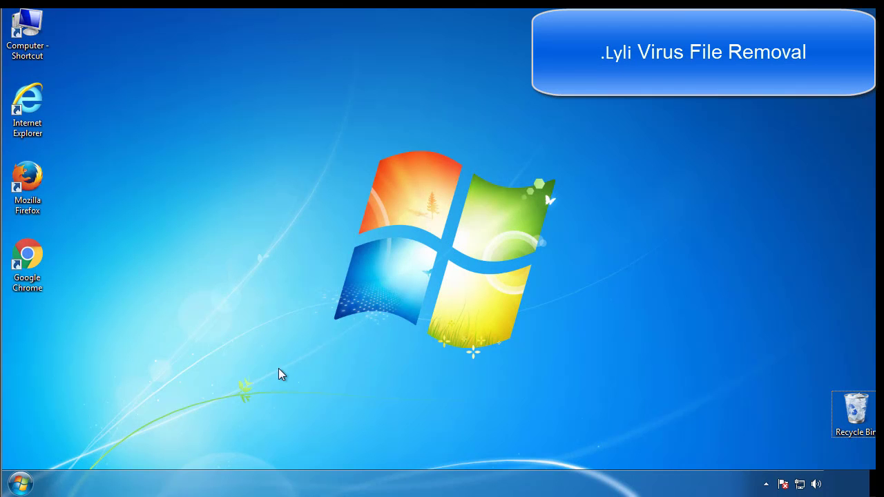
Launch msconfig, tick Safe boot with the Minimal option on the Boot tab, and apply it
{"action": "left_click", "coordinate": [25, 484]}
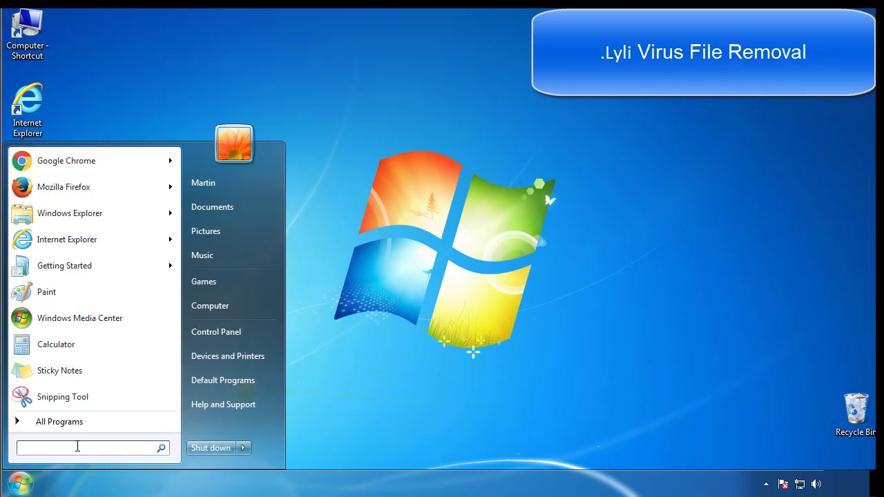
{"action": "type", "text": "msconfig"}
{"action": "key", "text": "Return"}
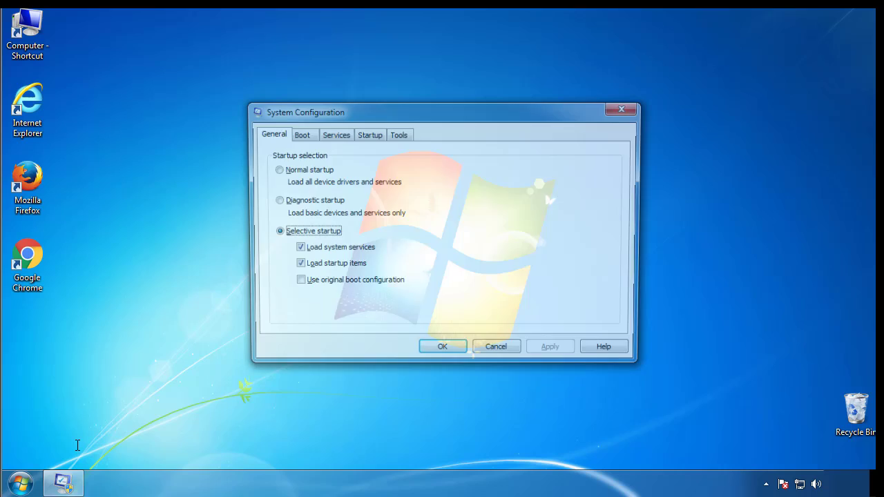
{"action": "left_click", "coordinate": [299, 135]}
{"action": "left_click", "coordinate": [277, 267]}
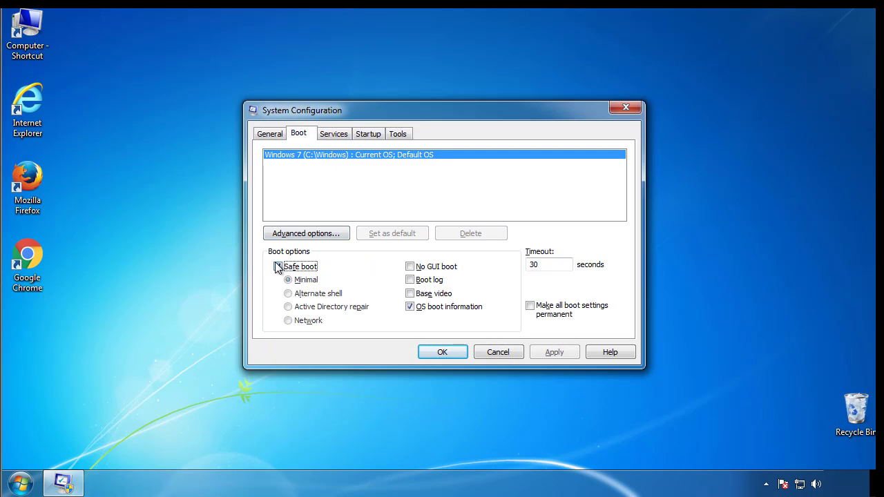
{"action": "left_click", "coordinate": [448, 352]}
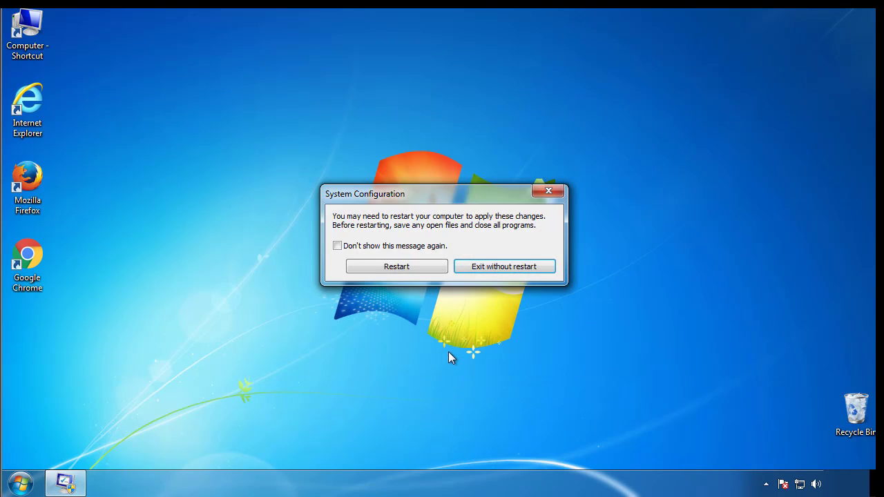
Restart into Safe Mode, then set Folder Options to show hidden files, folders and drives
{"action": "left_click", "coordinate": [399, 268]}
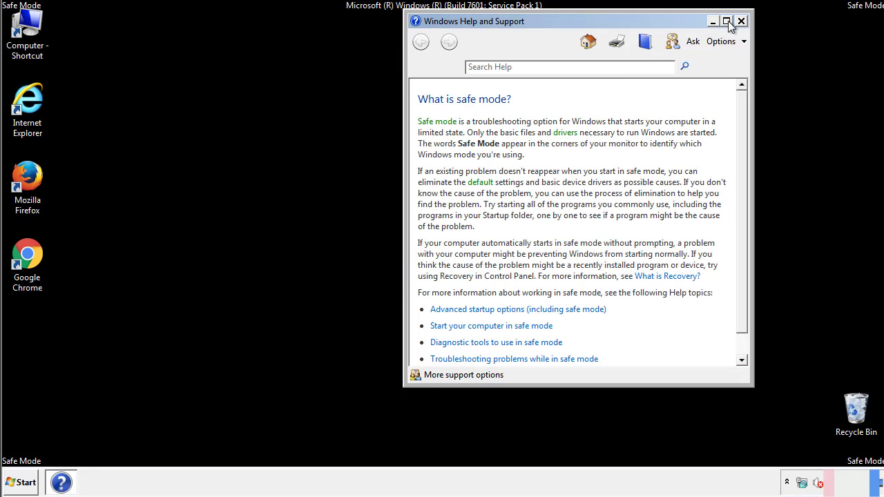
{"action": "left_click", "coordinate": [741, 22]}
{"action": "left_click", "coordinate": [28, 481]}
{"action": "left_click", "coordinate": [221, 356]}
{"action": "left_click", "coordinate": [565, 200]}
{"action": "left_click", "coordinate": [163, 138]}
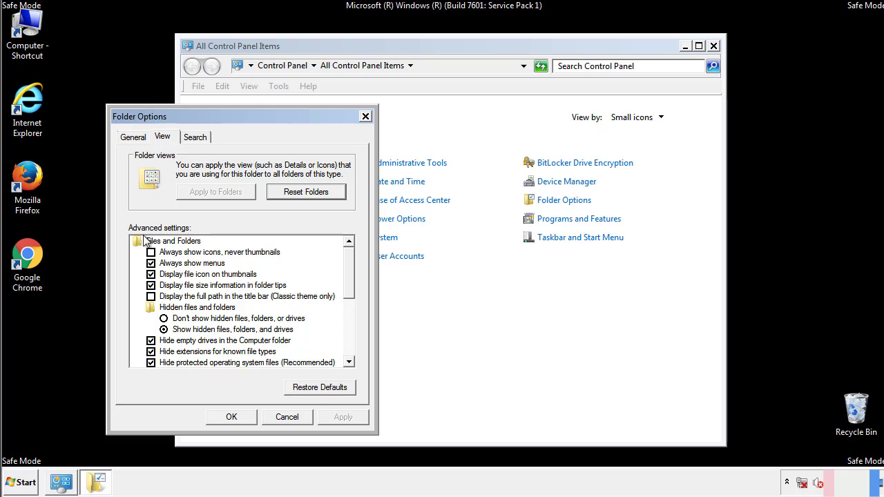
{"action": "left_click", "coordinate": [238, 415]}
Close Control Panel and browse to C:\Windows\System32\drivers\etc in Explorer
{"action": "left_click", "coordinate": [714, 46]}
{"action": "double_click", "coordinate": [27, 26]}
{"action": "double_click", "coordinate": [406, 157]}
{"action": "left_click", "coordinate": [402, 255]}
{"action": "double_click", "coordinate": [403, 255]}
{"action": "scroll", "coordinate": [406, 312], "scroll_direction": "down", "scroll_amount": 2}
{"action": "scroll", "coordinate": [406, 312], "scroll_direction": "down", "scroll_amount": 7}
{"action": "scroll", "coordinate": [408, 315], "scroll_direction": "down", "scroll_amount": 2}
{"action": "left_click", "coordinate": [422, 355]}
{"action": "double_click", "coordinate": [420, 356]}
{"action": "double_click", "coordinate": [410, 362]}
{"action": "double_click", "coordinate": [396, 165]}
Open the hosts file in Notepad and centre its window
{"action": "double_click", "coordinate": [400, 148]}
{"action": "left_click", "coordinate": [448, 181]}
{"action": "left_click", "coordinate": [547, 379]}
{"action": "left_click_drag", "start_coordinate": [361, 62], "coordinate": [562, 75]}
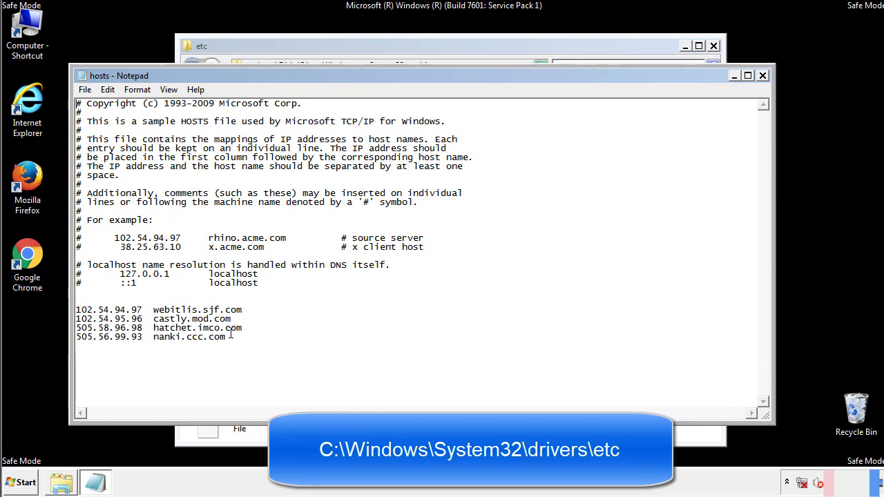
Delete the four suspicious host entries and save the hosts file
{"action": "left_click_drag", "start_coordinate": [246, 338], "coordinate": [76, 308]}
{"action": "key", "text": "Delete"}
{"action": "left_click", "coordinate": [763, 76]}
{"action": "left_click", "coordinate": [391, 251]}
Close the etc window and open the Startup folder from All Programs
{"action": "left_click", "coordinate": [714, 46]}
{"action": "left_click", "coordinate": [22, 483]}
{"action": "left_click", "coordinate": [40, 431]}
{"action": "right_click", "coordinate": [41, 374]}
{"action": "left_click", "coordinate": [67, 279]}
Delete AdsInOne, recover.aesir, systemreg.aesir and tavanero from Startup, then close the window
{"action": "left_click", "coordinate": [359, 162]}
{"action": "left_click", "coordinate": [359, 207], "text": "ctrl"}
{"action": "left_click", "coordinate": [366, 222], "text": "ctrl"}
{"action": "left_click", "coordinate": [353, 237], "text": "ctrl"}
{"action": "right_click", "coordinate": [349, 237]}
{"action": "left_click", "coordinate": [375, 425]}
{"action": "left_click", "coordinate": [490, 251]}
{"action": "left_click", "coordinate": [713, 42]}
Launch regedit and expand HKEY_LOCAL_MACHINE\SOFTWARE\Microsoft
{"action": "left_click", "coordinate": [20, 483]}
{"action": "type", "text": "regedit"}
{"action": "key", "text": "Return"}
{"action": "left_click", "coordinate": [99, 149]}
{"action": "left_click", "coordinate": [112, 211]}
{"action": "left_click_drag", "start_coordinate": [218, 204], "coordinate": [219, 229]}
{"action": "left_click", "coordinate": [125, 212]}
Expand Windows\CurrentVersion, open the Run key, and select the tappi.loc value
{"action": "mouse_move", "coordinate": [218, 171]}
{"action": "left_mouse_down"}
{"action": "mouse_move", "coordinate": [221, 369]}
{"action": "mouse_move", "coordinate": [221, 359]}
{"action": "left_mouse_up"}
{"action": "left_click", "coordinate": [139, 211]}
{"action": "left_click_drag", "start_coordinate": [122, 401], "coordinate": [145, 405]}
{"action": "left_click", "coordinate": [114, 223]}
{"action": "left_click_drag", "start_coordinate": [223, 276], "coordinate": [219, 319]}
{"action": "left_click", "coordinate": [144, 185]}
{"action": "left_click", "coordinate": [261, 141]}
Delete the tappi.loc value from the HKEY_LOCAL_MACHINE Run key
{"action": "right_click", "coordinate": [255, 139]}
{"action": "left_click", "coordinate": [276, 179]}
{"action": "left_click", "coordinate": [537, 241]}
{"action": "left_click_drag", "start_coordinate": [219, 312], "coordinate": [220, 379]}
{"action": "left_click_drag", "start_coordinate": [149, 404], "coordinate": [107, 410]}
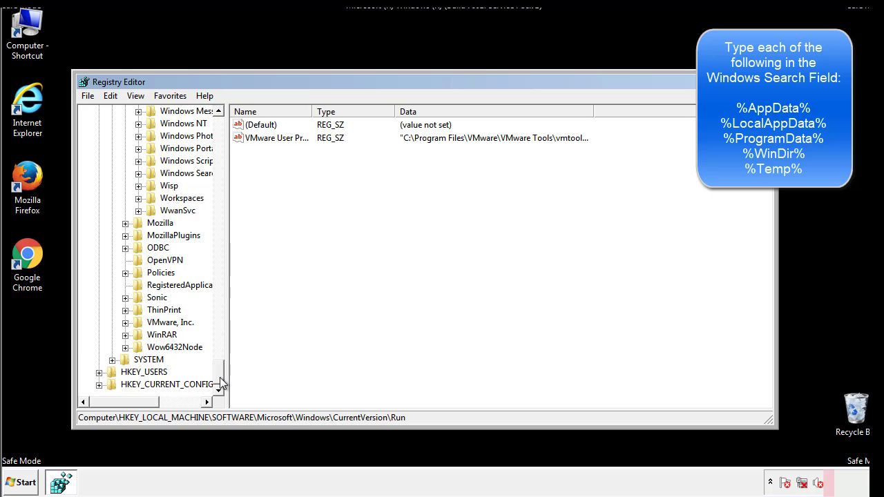
{"action": "left_click_drag", "start_coordinate": [221, 384], "coordinate": [225, 131]}
Expand HKEY_CURRENT_USER\Software\Microsoft\Windows\CurrentVersion
{"action": "left_click", "coordinate": [99, 149]}
{"action": "left_click", "coordinate": [98, 136]}
{"action": "left_click", "coordinate": [112, 260]}
{"action": "left_click_drag", "start_coordinate": [217, 251], "coordinate": [217, 263]}
{"action": "left_click", "coordinate": [125, 247]}
{"action": "left_click_drag", "start_coordinate": [217, 201], "coordinate": [218, 288]}
{"action": "left_click", "coordinate": [138, 235]}
{"action": "left_click", "coordinate": [151, 248]}
{"action": "left_click_drag", "start_coordinate": [135, 405], "coordinate": [155, 402]}
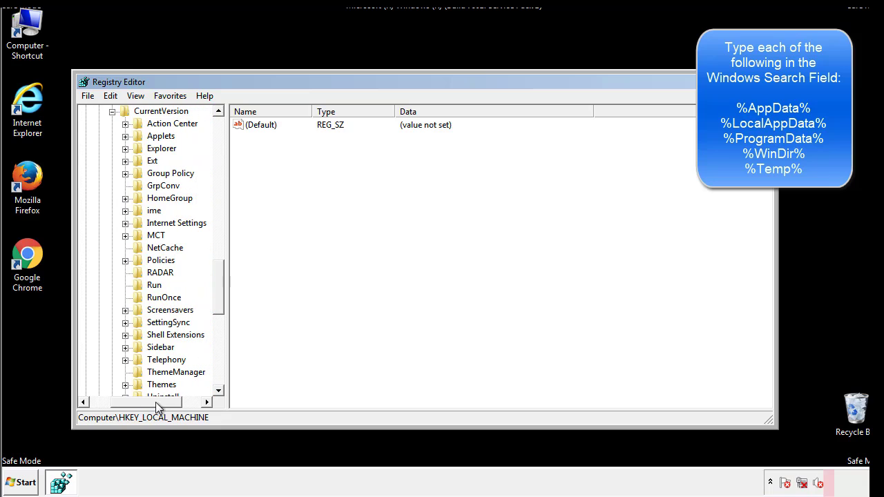
Review the current user's Run key values, then collapse the Windows key
{"action": "left_click", "coordinate": [151, 281]}
{"action": "left_click", "coordinate": [377, 159]}
{"action": "left_click_drag", "start_coordinate": [146, 400], "coordinate": [125, 401]}
{"action": "left_click_drag", "start_coordinate": [224, 300], "coordinate": [218, 288]}
{"action": "left_click", "coordinate": [134, 323]}
{"action": "left_click_drag", "start_coordinate": [222, 307], "coordinate": [222, 171]}
Search the registry for %temp% using Edit > Find
{"action": "left_click", "coordinate": [112, 97]}
{"action": "left_click", "coordinate": [111, 201]}
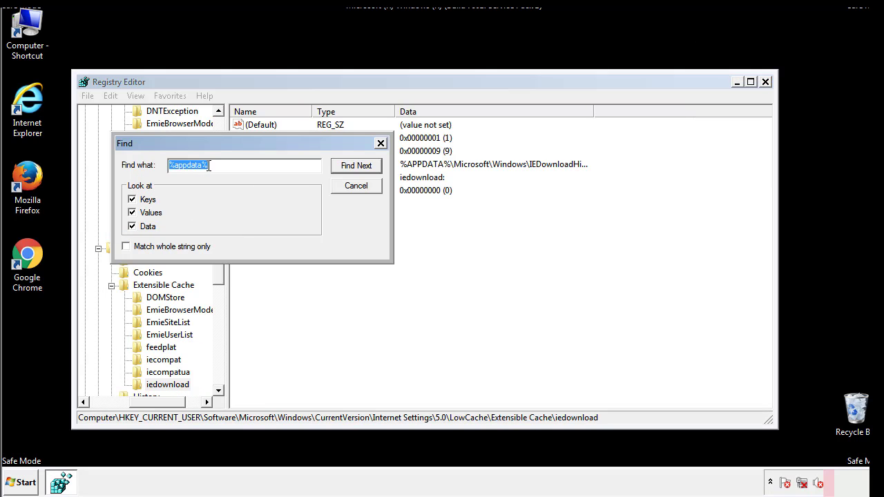
{"action": "type", "text": "%temp%"}
{"action": "key", "text": "Return"}
Delete all seven values of the found key, leaving only (Default)
{"action": "left_click", "coordinate": [362, 241]}
{"action": "left_click_drag", "start_coordinate": [284, 222], "coordinate": [251, 128]}
{"action": "right_click", "coordinate": [250, 129]}
{"action": "left_click", "coordinate": [269, 164]}
{"action": "left_click", "coordinate": [556, 241]}
{"action": "left_click", "coordinate": [308, 170]}
Close Registry Editor and type msconfig into the Start menu search
{"action": "left_click", "coordinate": [766, 82]}
{"action": "left_click", "coordinate": [16, 485]}
{"action": "type", "text": "msconfig"}
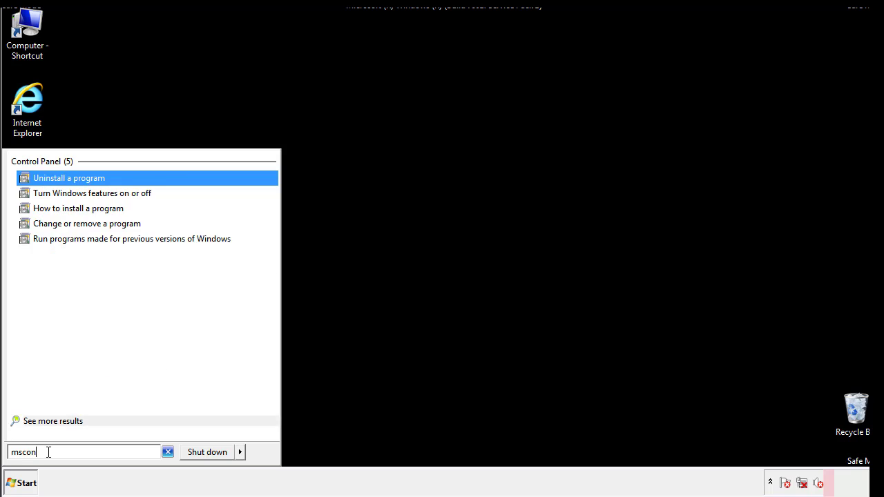